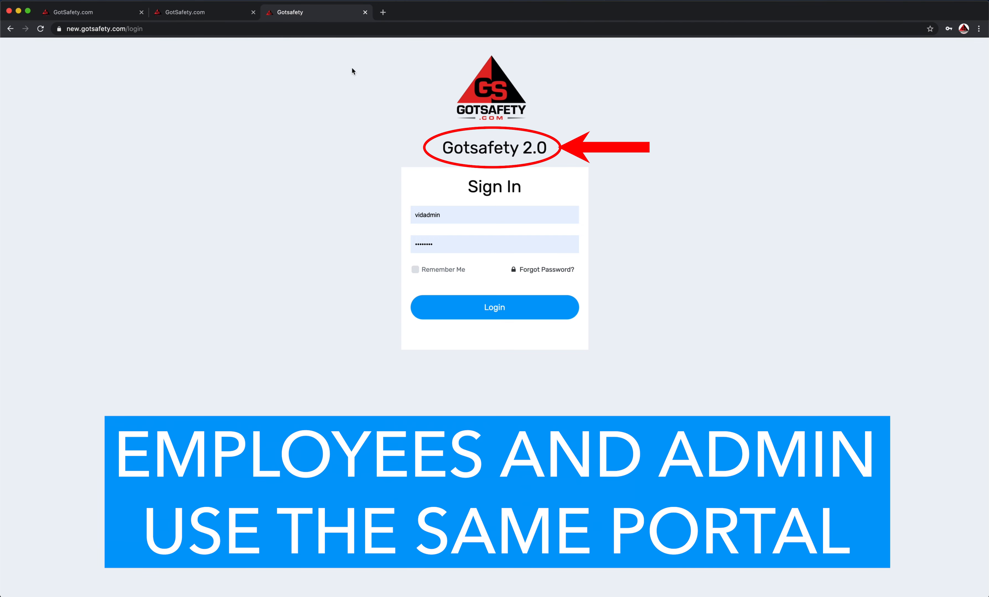
# Sign in to the Gotsafety 2.0 portal with the prefilled credentials and open the department list under employee management.
pyautogui.click(488, 308)
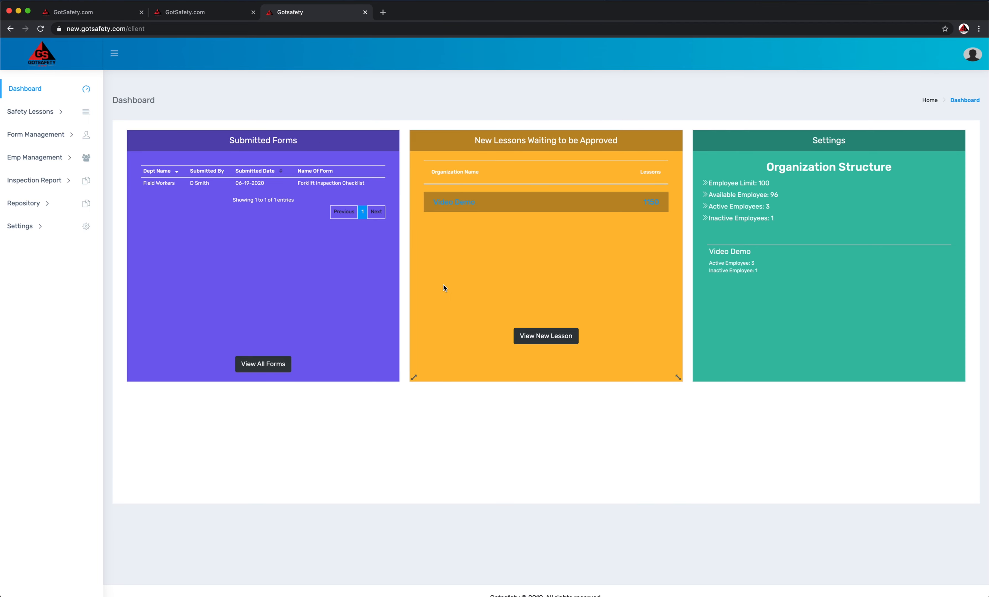
pyautogui.click(86, 158)
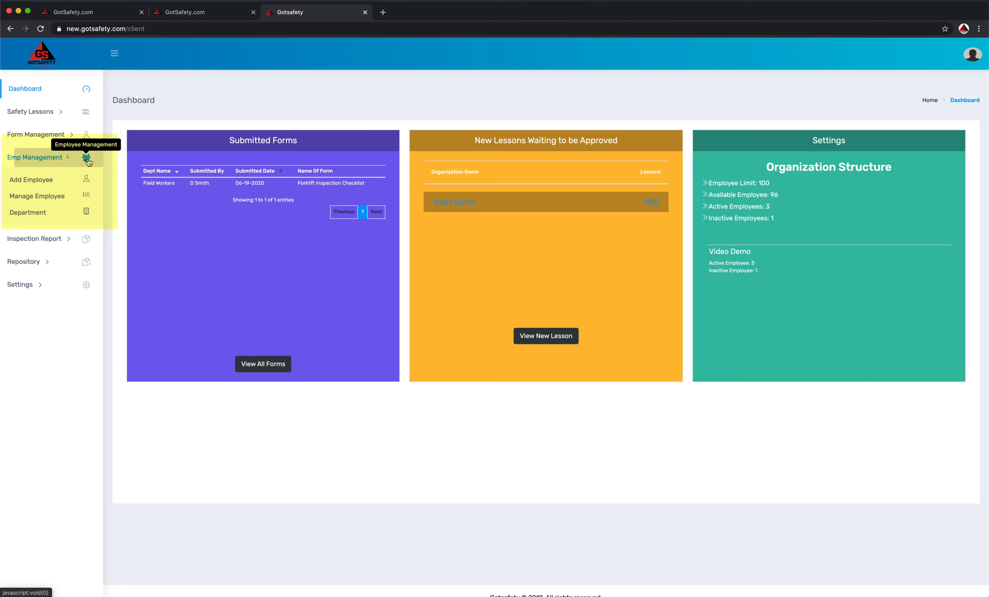
pyautogui.click(87, 212)
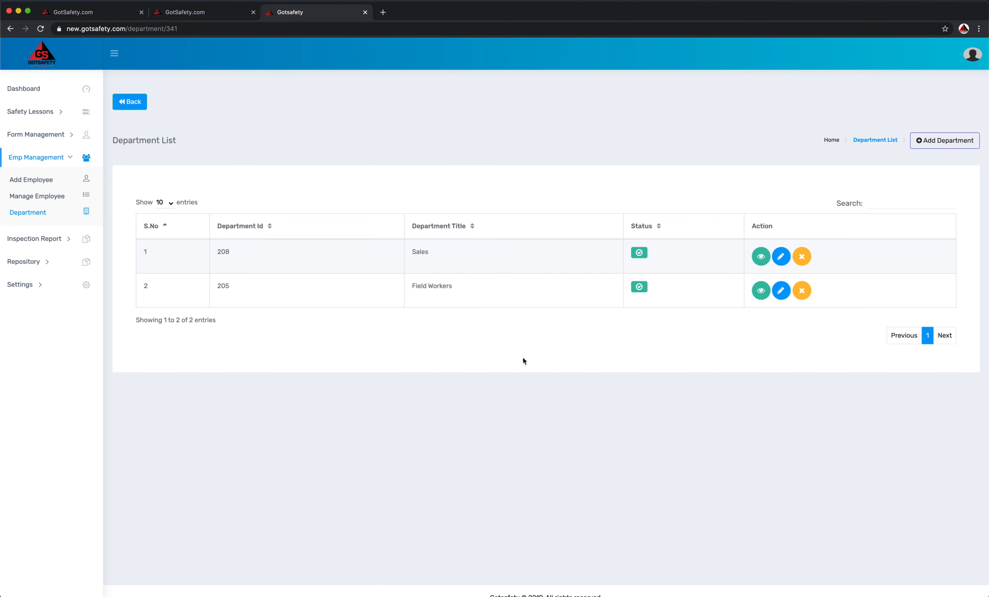
# Add a department titled "office" with Active status and save it.
pyautogui.click(943, 147)
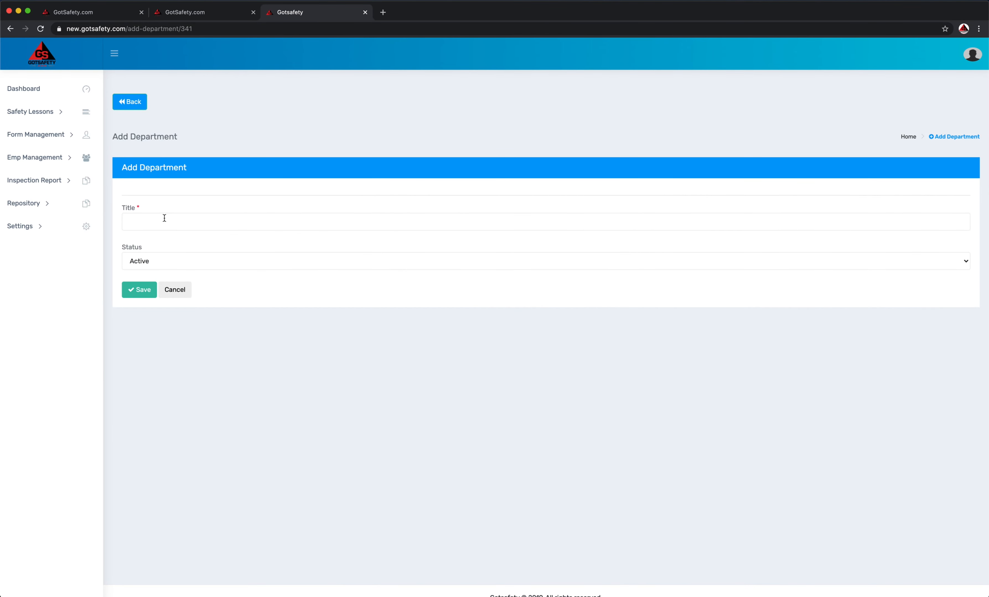
pyautogui.click(156, 218)
pyautogui.write('office')
pyautogui.click(129, 290)
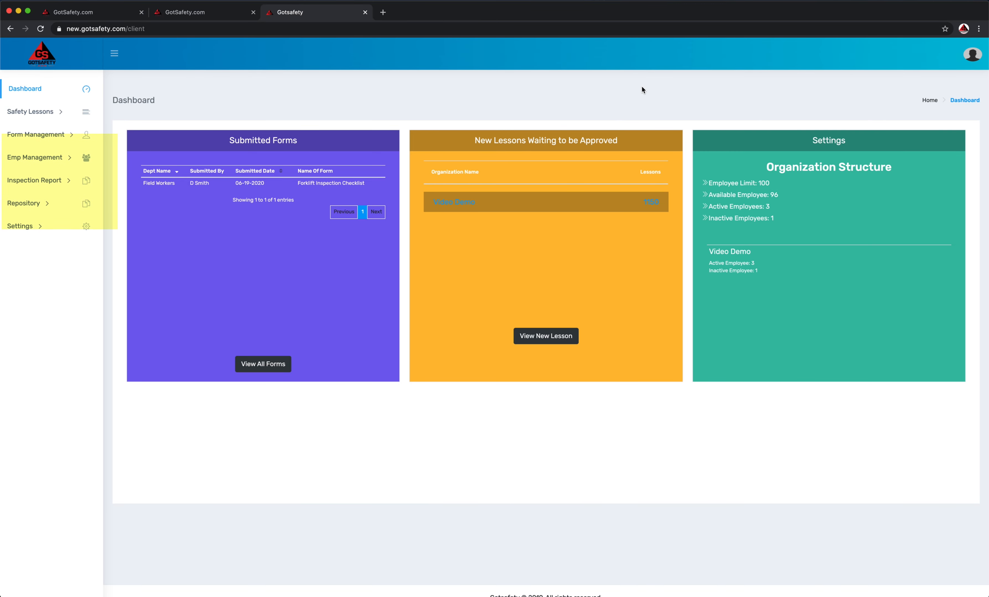
# Open the Add Employee form, and set the inactive Field Workers employee's status to Active in their record and save it.
pyautogui.click(86, 157)
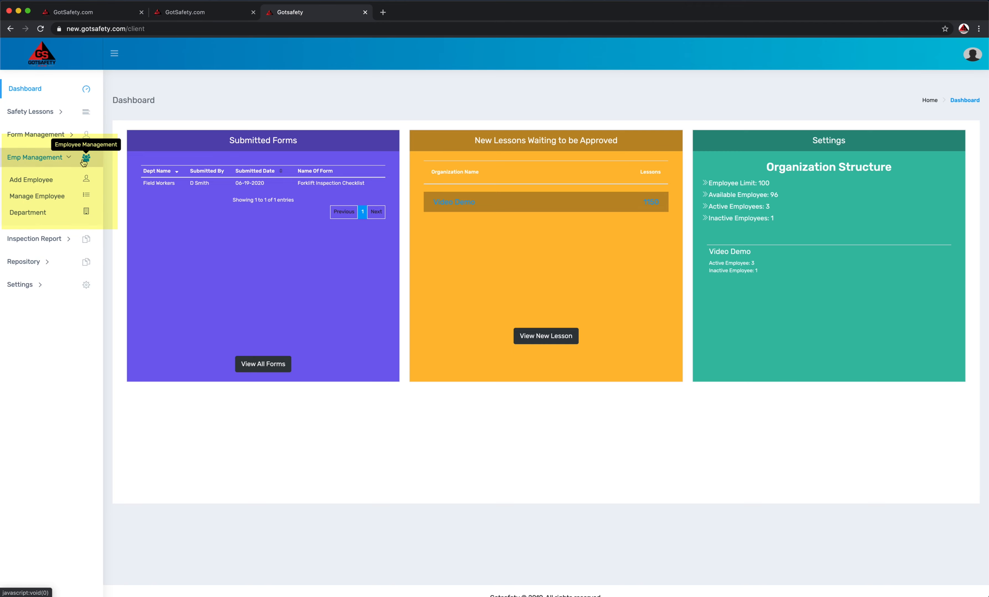
pyautogui.click(86, 181)
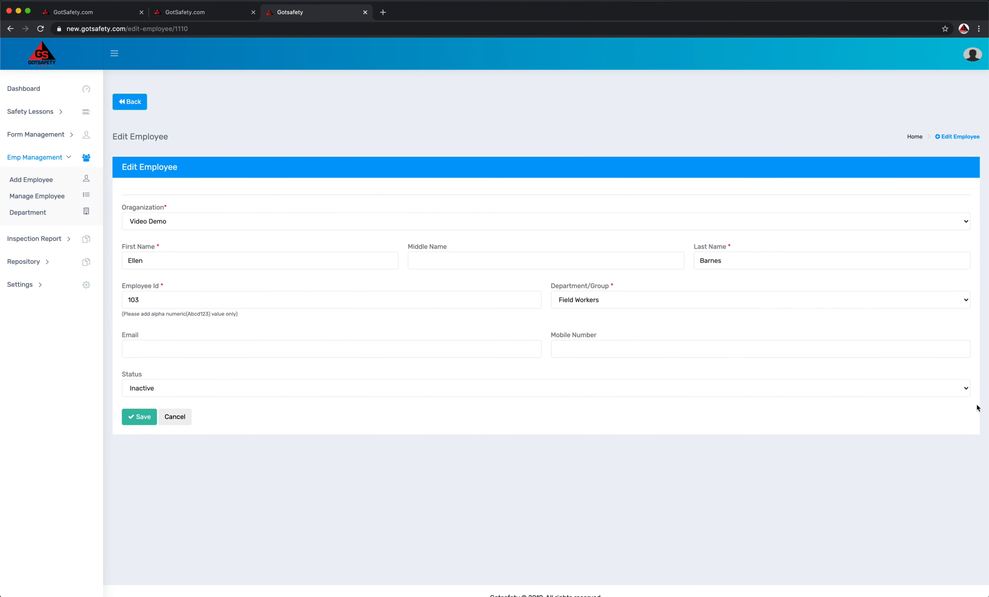
pyautogui.click(970, 393)
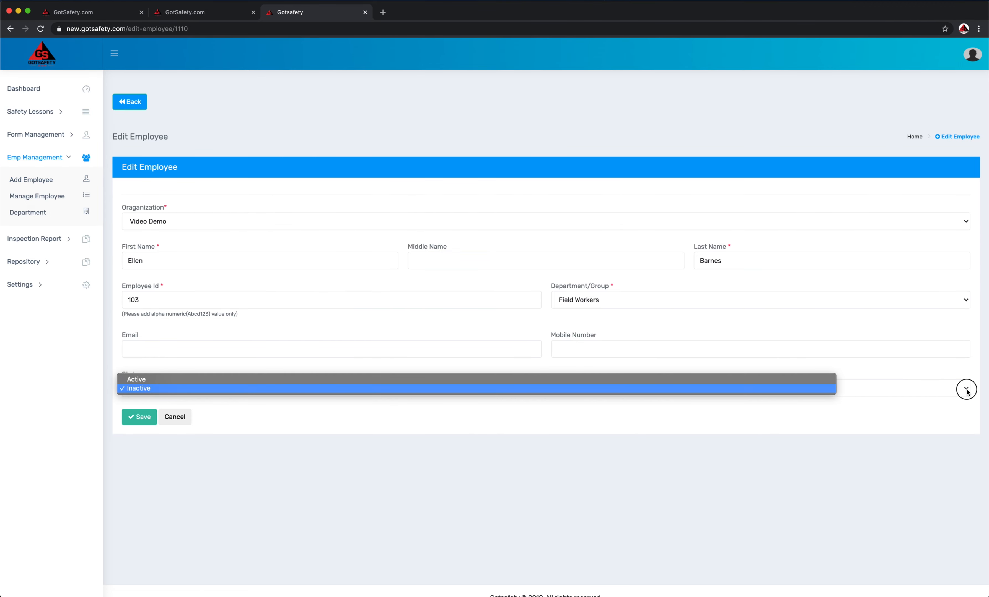
pyautogui.click(651, 379)
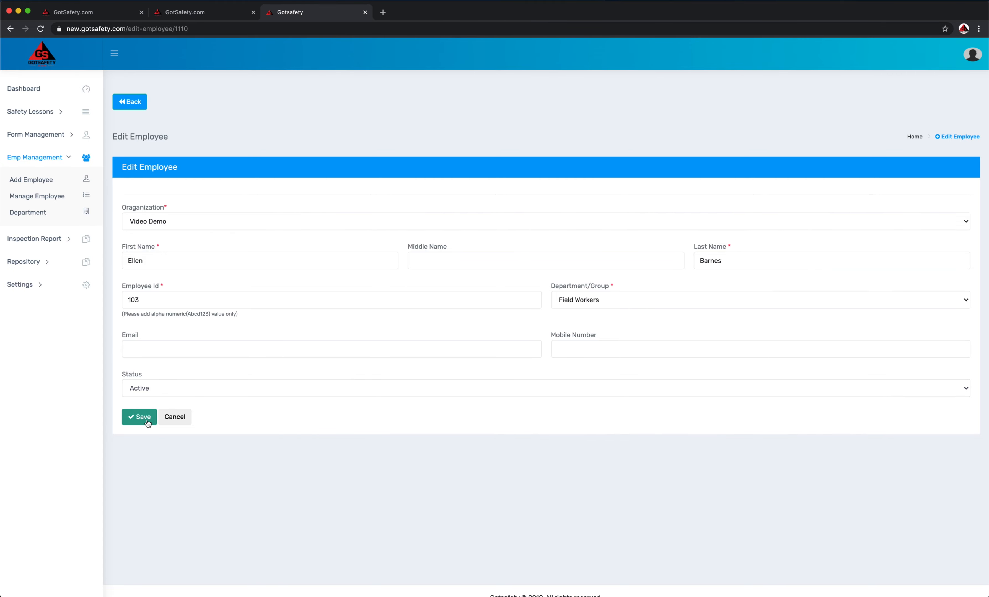
pyautogui.click(140, 417)
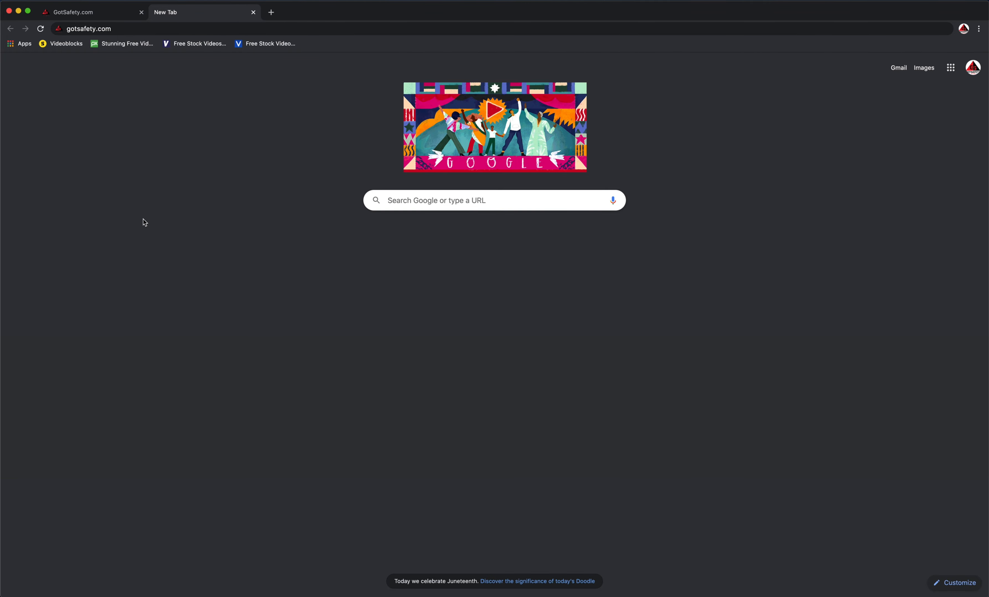
# Load gotsafety.com and open its 2.0 login page.
pyautogui.click(129, 29)
pyautogui.press('Return')
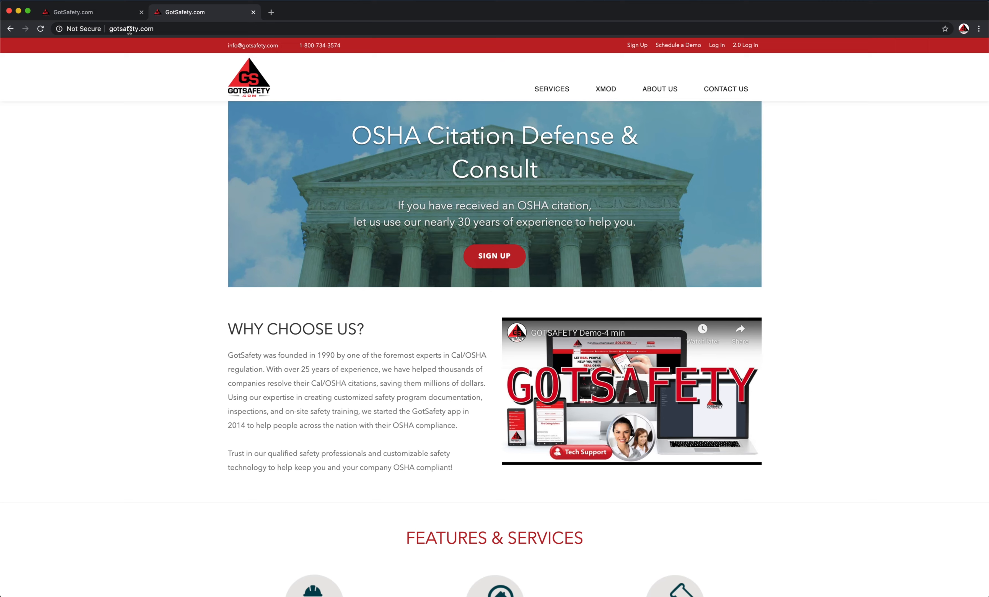
pyautogui.click(744, 45)
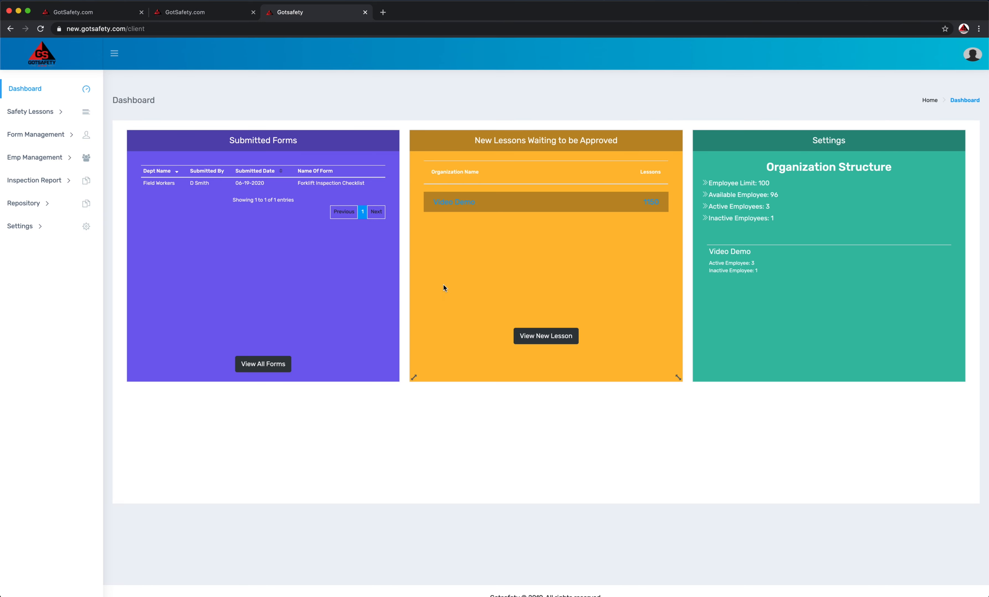
# From the department list in employee management, create and save an active department titled "office".
pyautogui.click(86, 159)
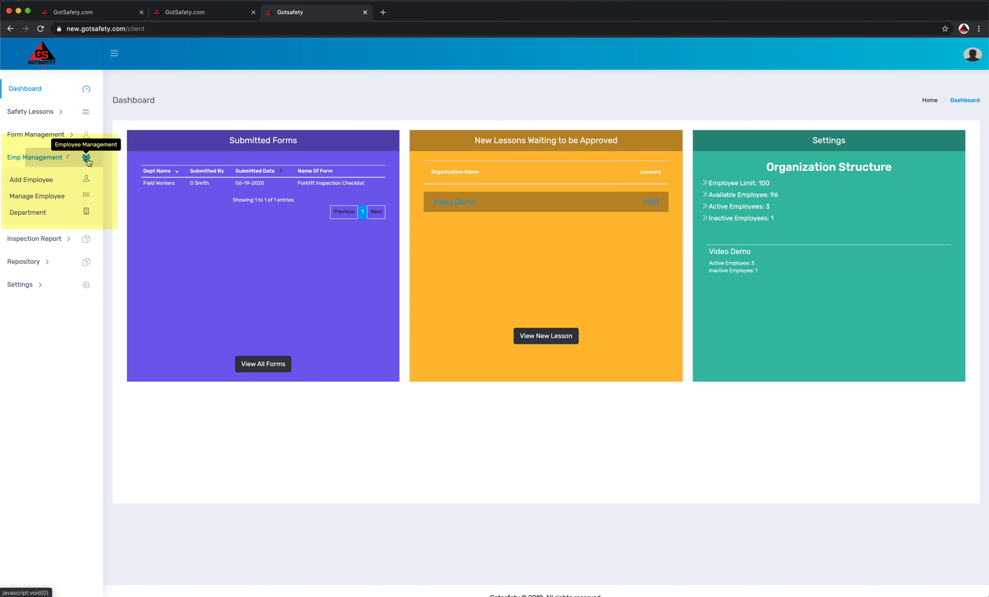
pyautogui.click(87, 213)
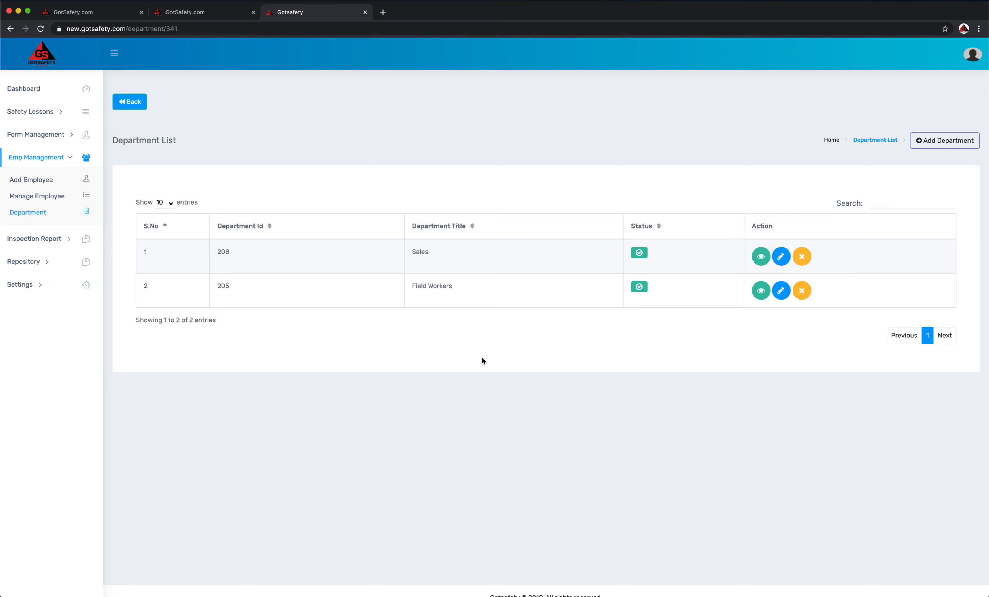
pyautogui.click(944, 148)
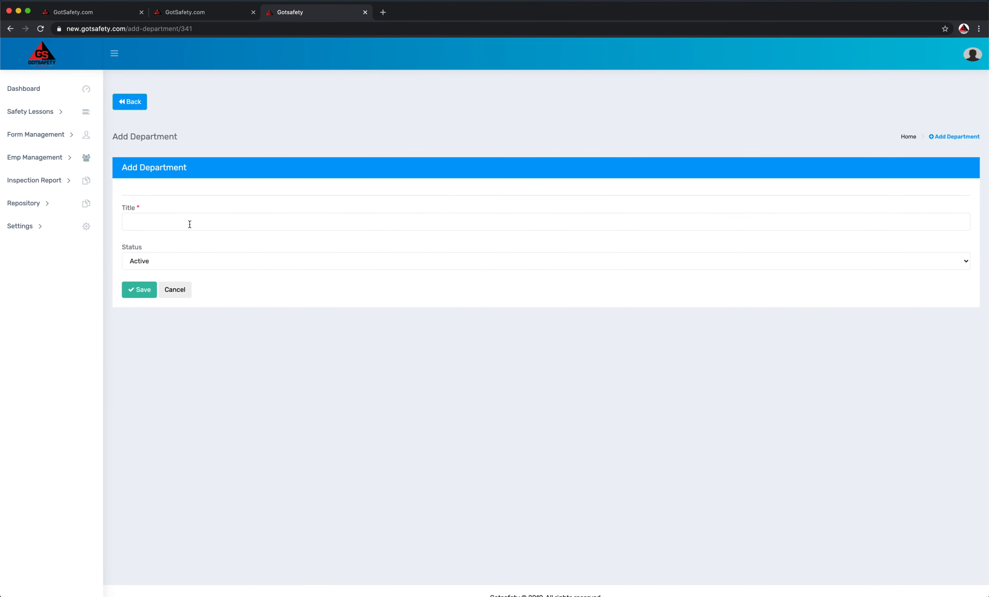
pyautogui.click(157, 220)
pyautogui.write('office')
pyautogui.click(126, 295)
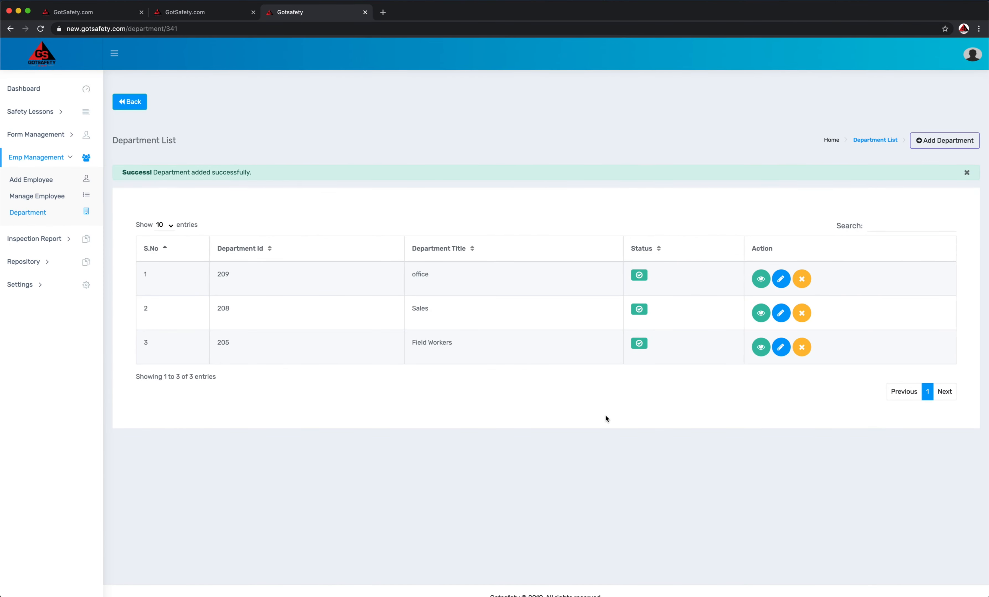
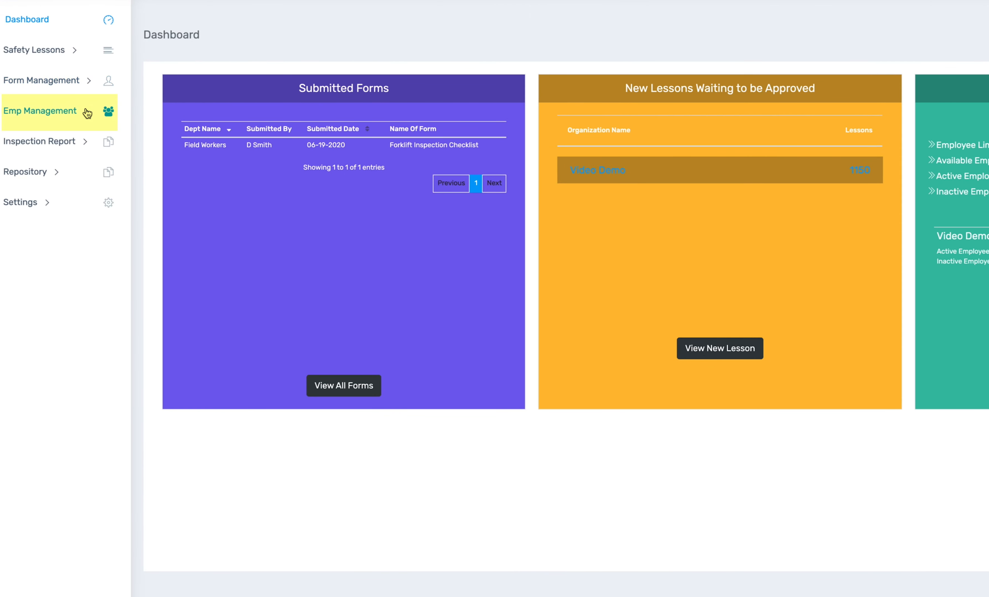
# Set the first employee in the employee list to inactive, and open the second employee's record for editing.
pyautogui.click(108, 117)
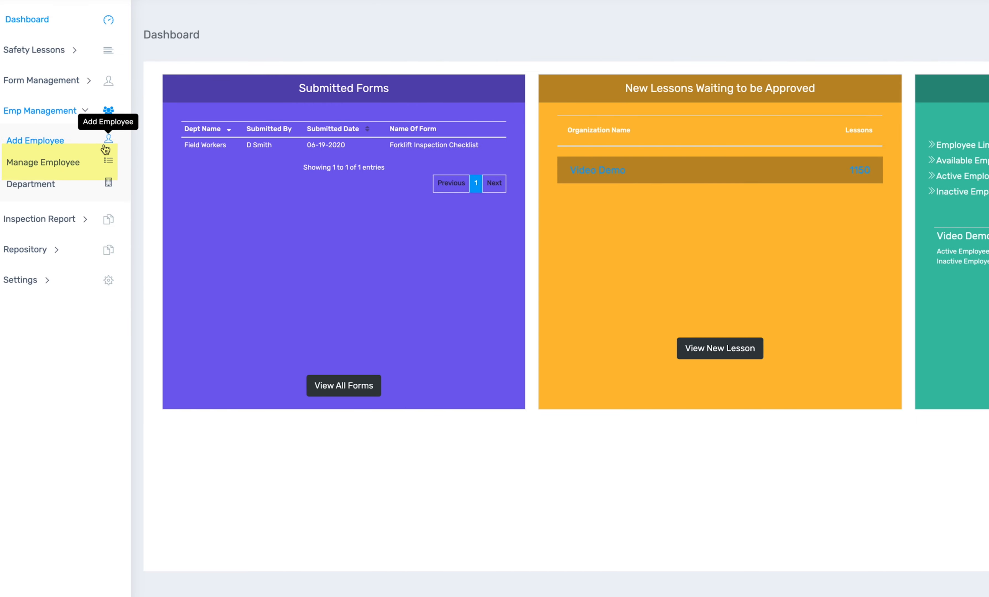
pyautogui.click(108, 163)
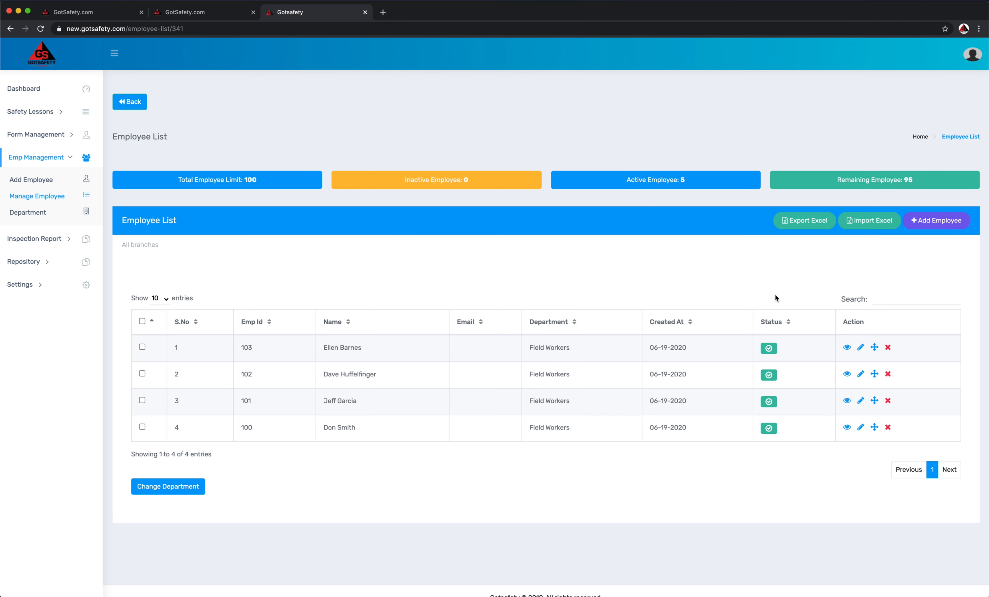
pyautogui.click(768, 348)
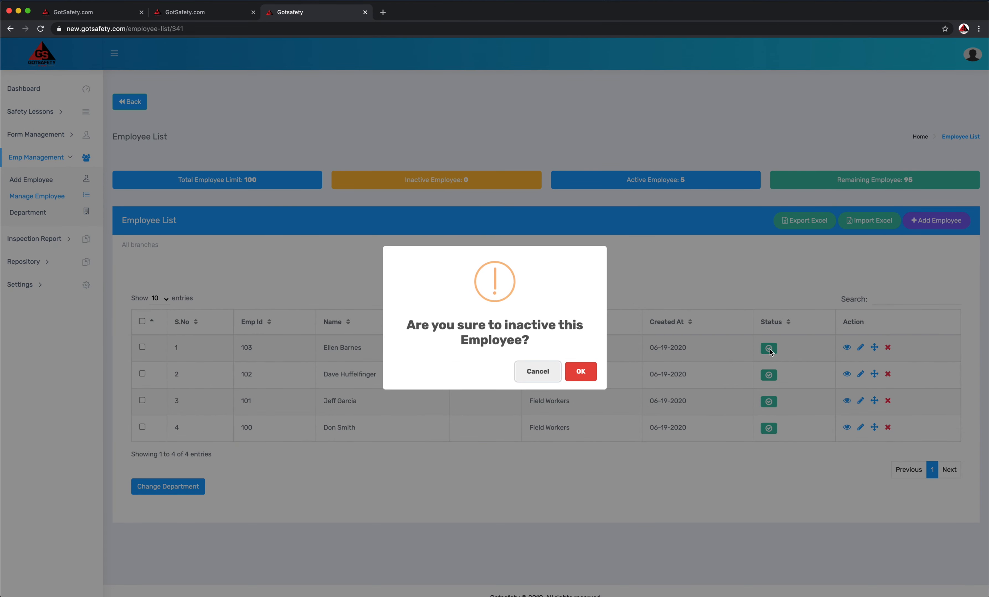
pyautogui.click(580, 372)
pyautogui.click(581, 363)
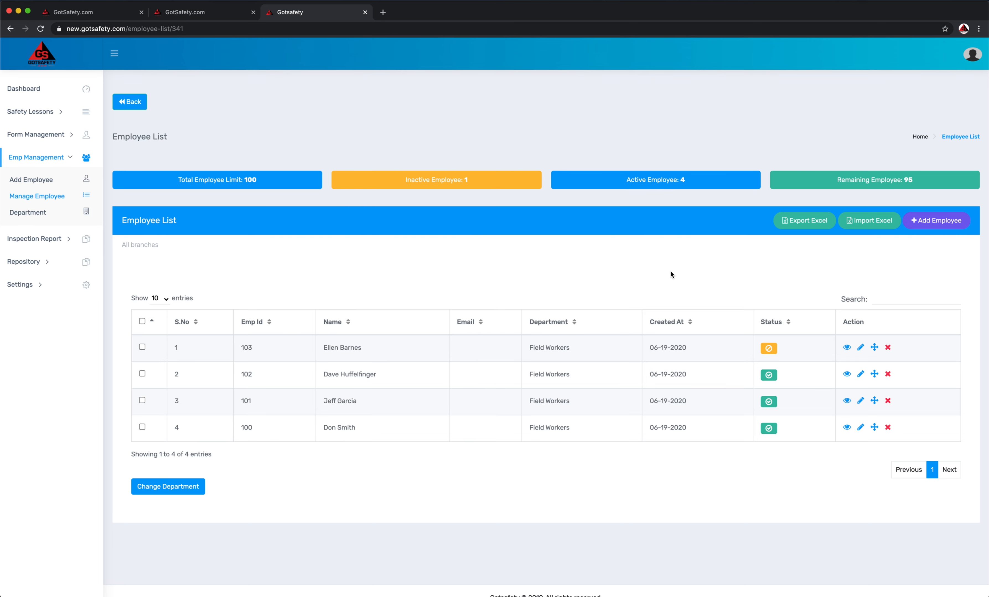
pyautogui.click(861, 375)
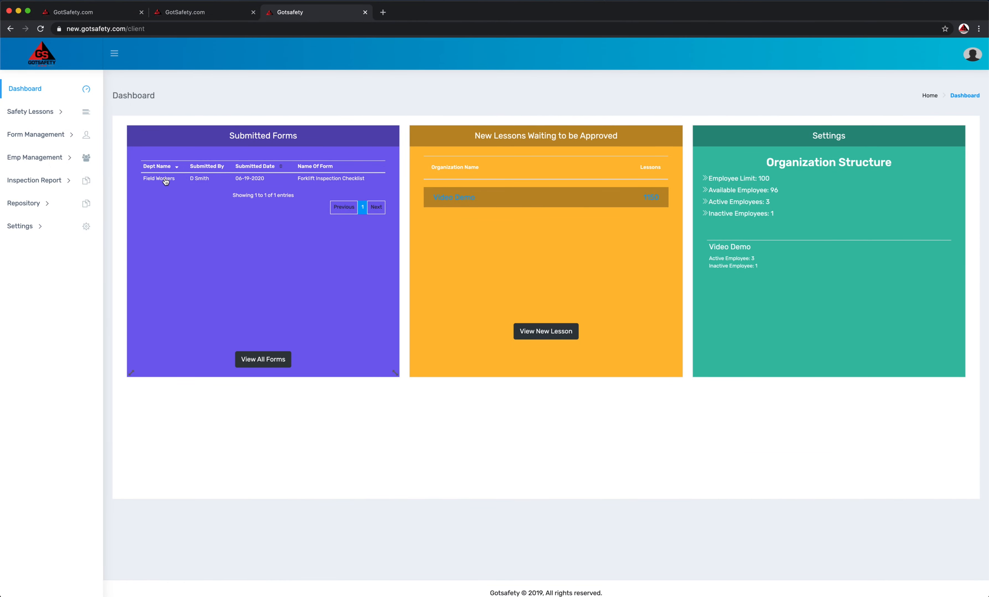
# View the submitted Forklift Inspection Checklist from the dashboard and close it.
pyautogui.click(163, 183)
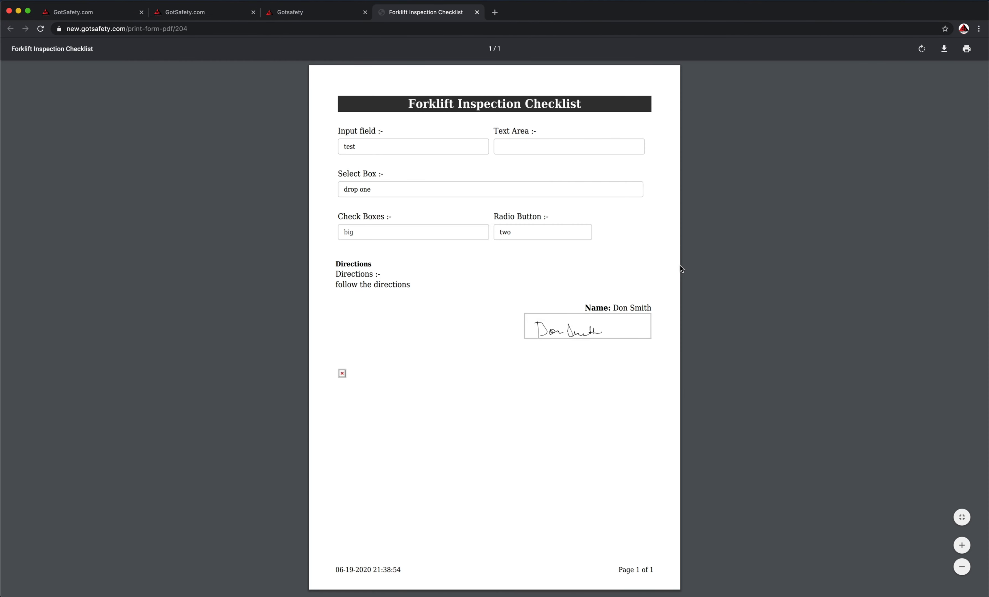
pyautogui.click(477, 12)
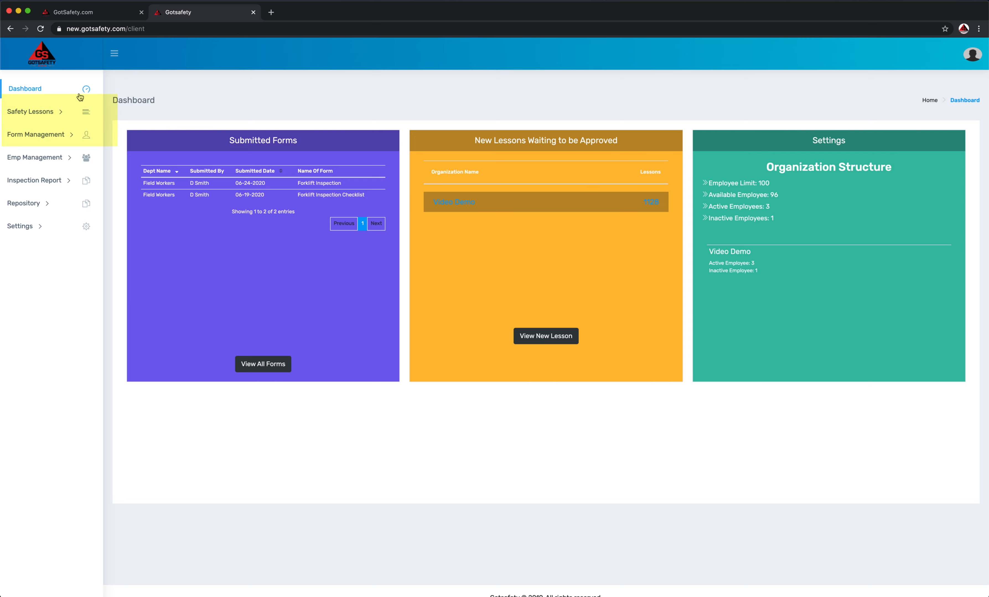
# Open the Safety Lessons page and display the Safety Lesson Library.
pyautogui.click(85, 115)
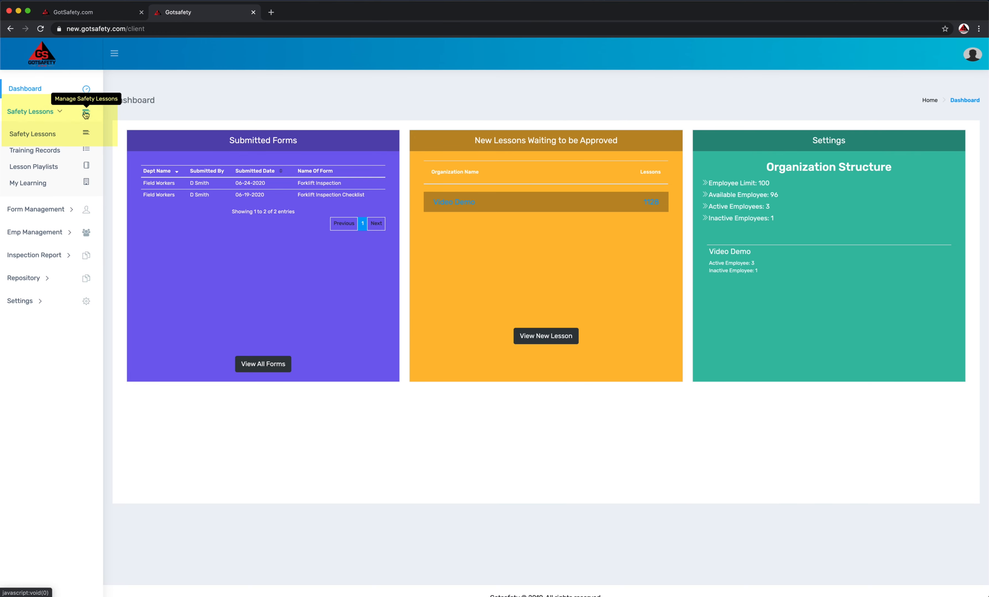
pyautogui.click(86, 135)
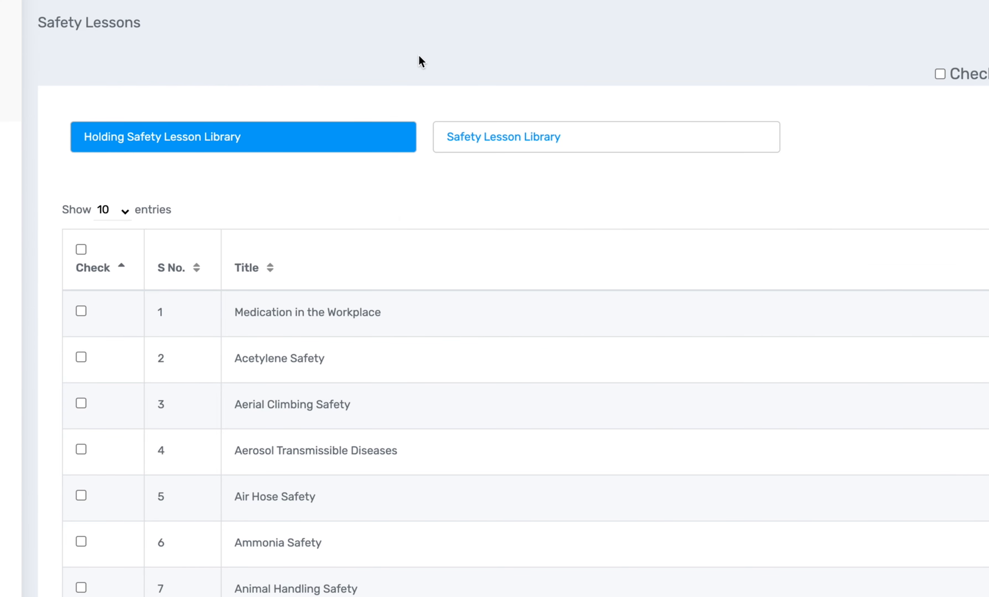
pyautogui.click(476, 143)
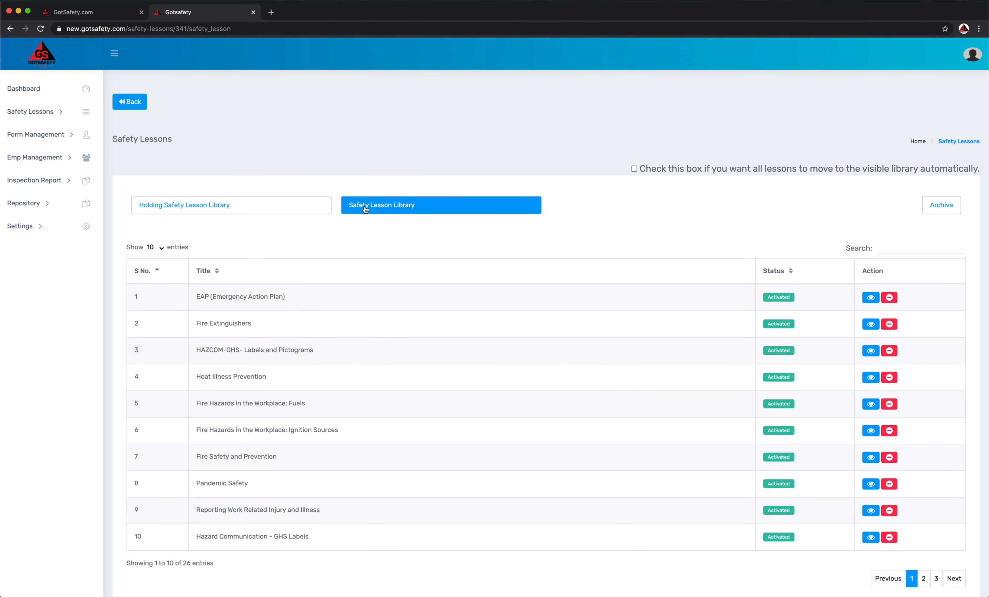
# View the first lesson listed in the Safety Lesson Library.
pyautogui.click(939, 205)
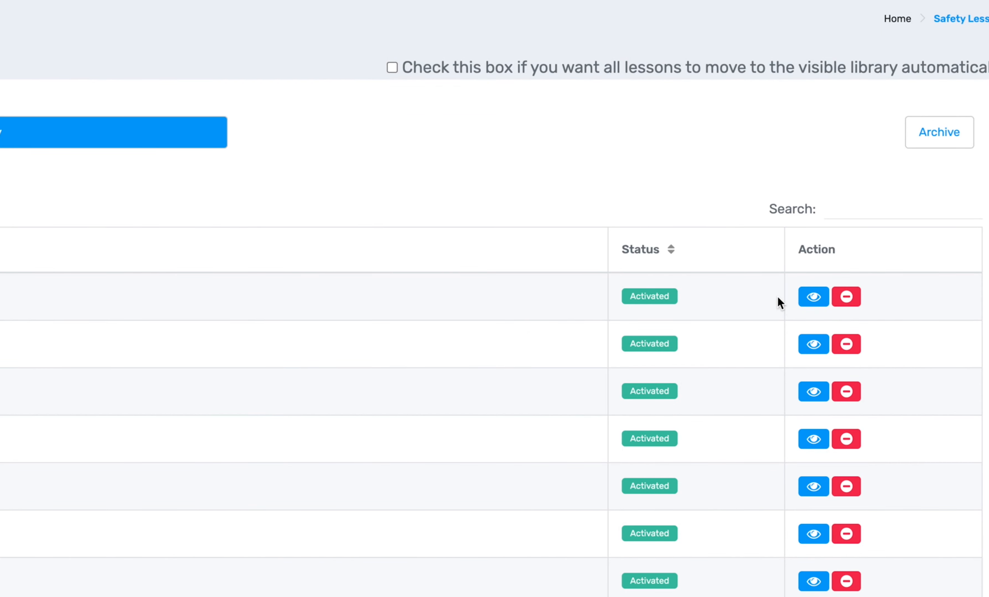
pyautogui.click(813, 299)
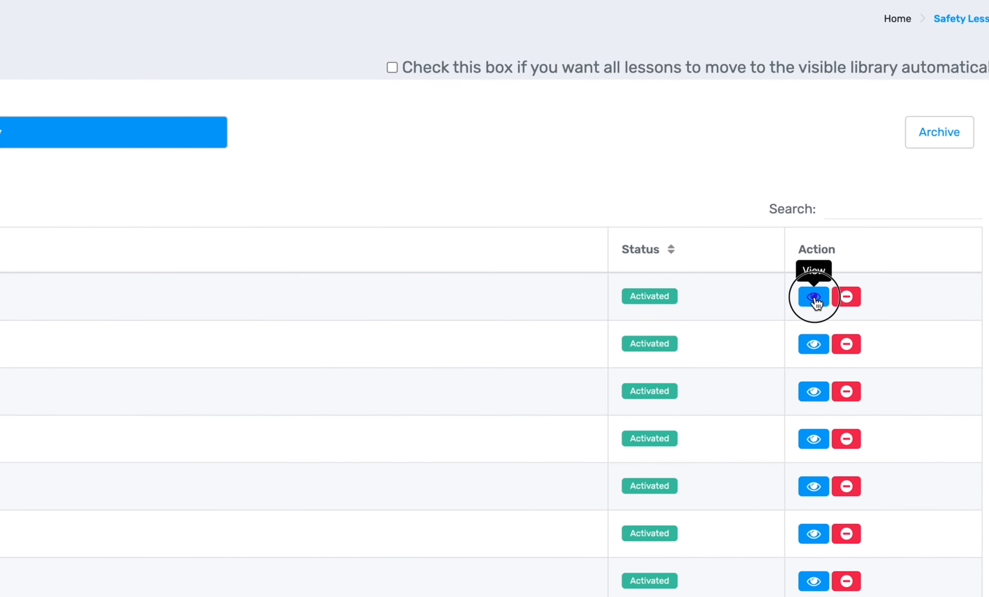